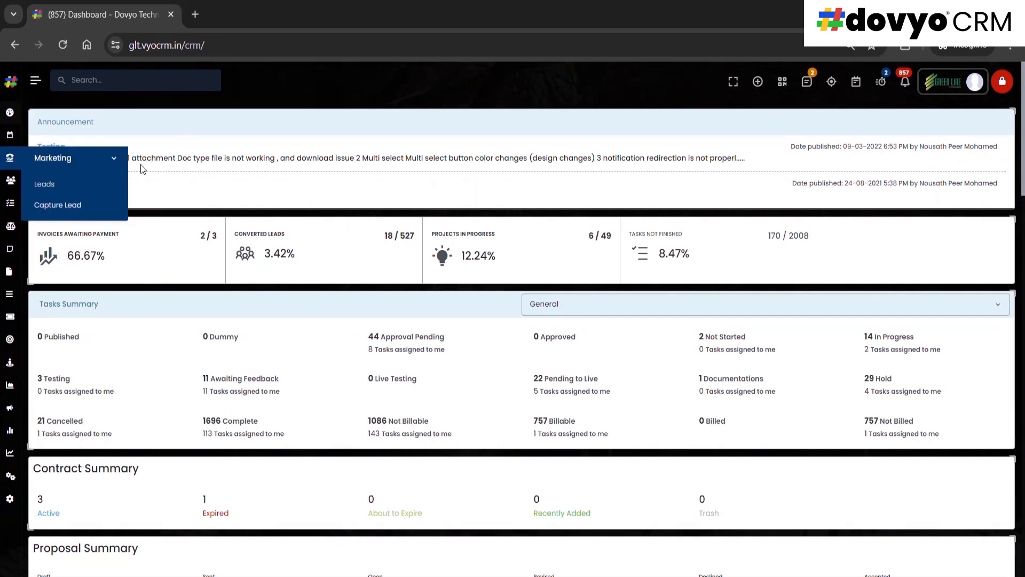
# Open the Goals page and start adding a new goal
pyautogui.moveTo(4, 199)
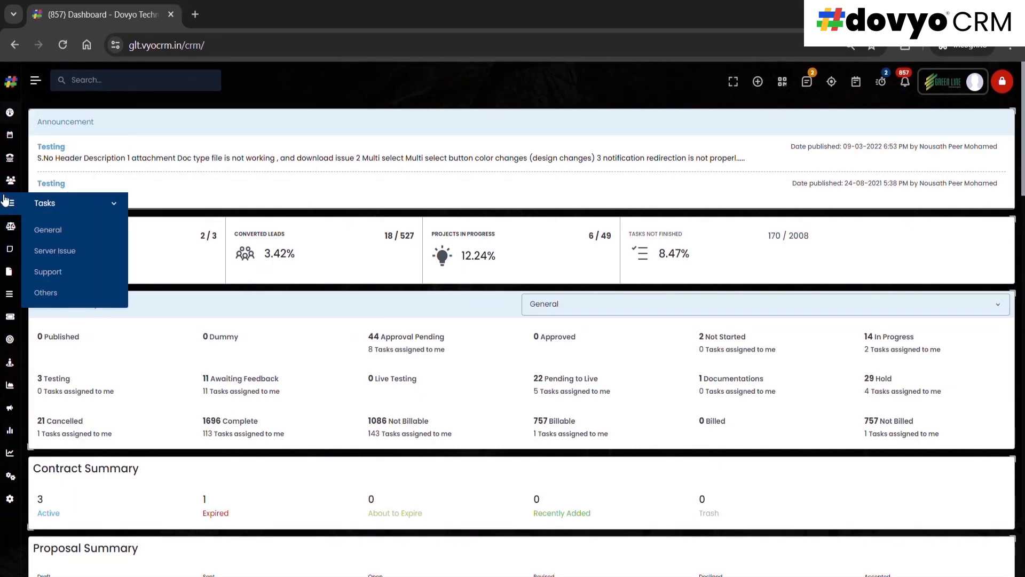
pyautogui.click(12, 339)
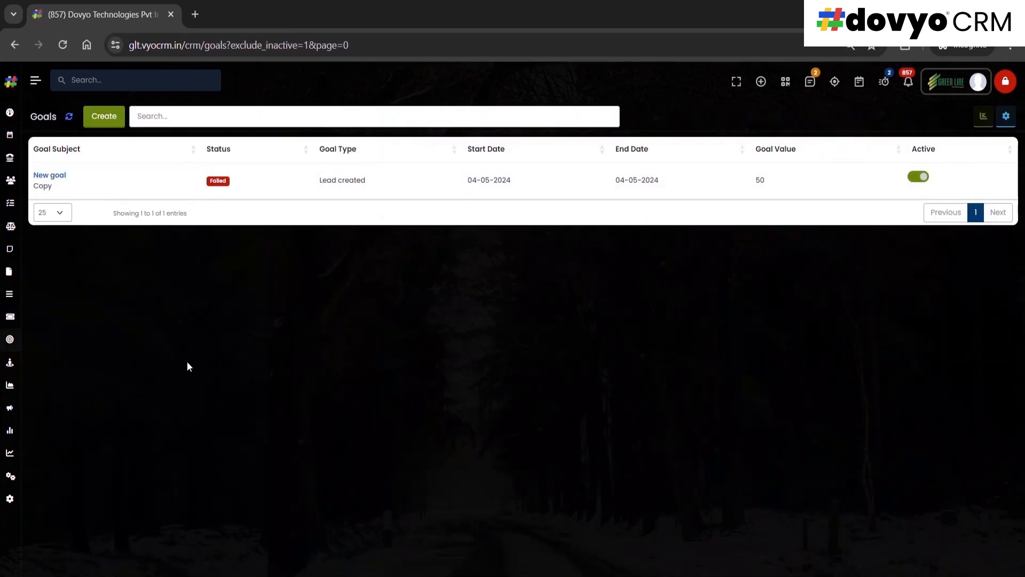
pyautogui.click(105, 118)
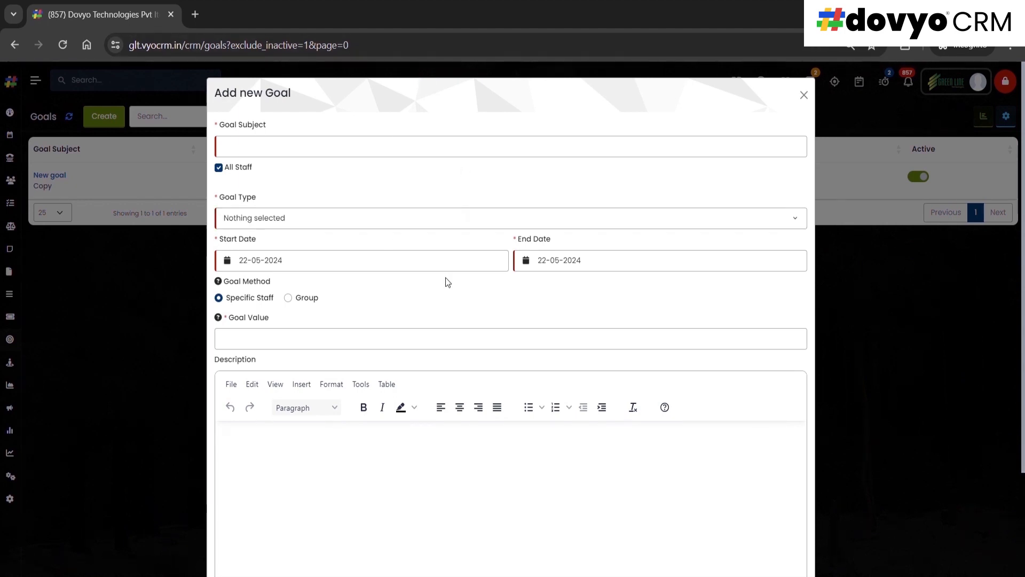
pyautogui.click(322, 151)
# Examine how the goal form's fields change between the All Staff and Particular Staff options
pyautogui.click(228, 167)
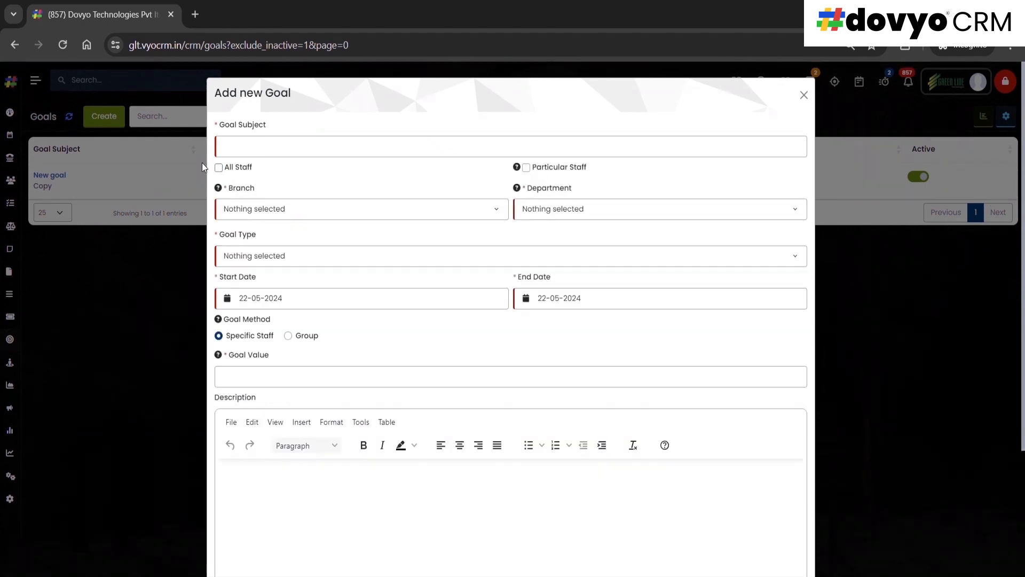
pyautogui.click(220, 168)
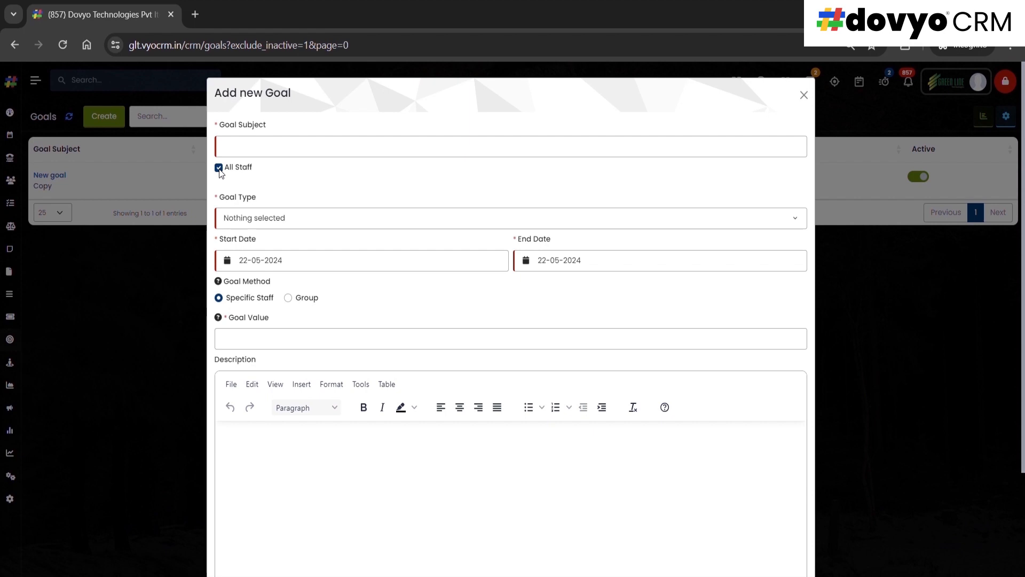
pyautogui.click(219, 168)
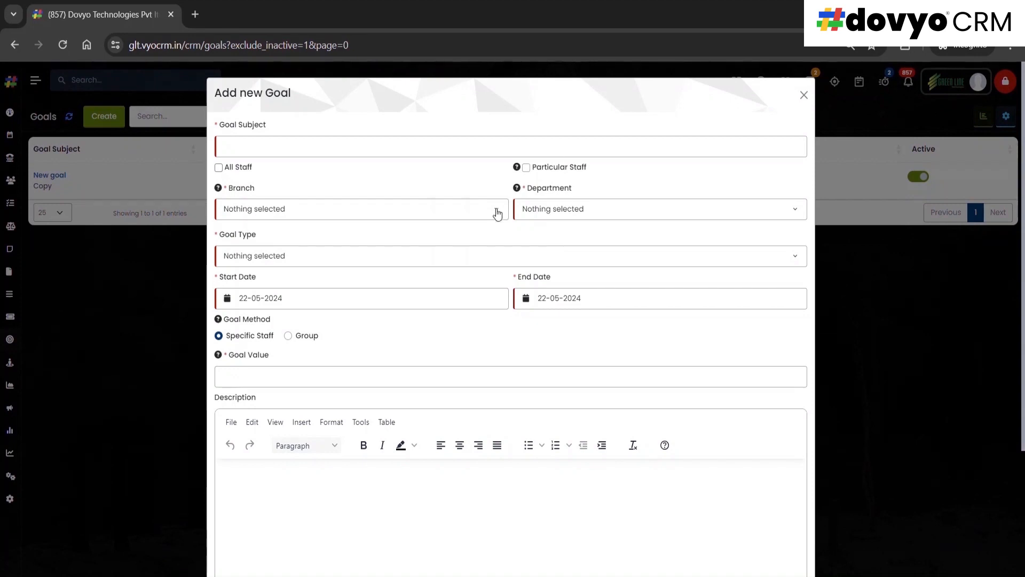
pyautogui.click(527, 169)
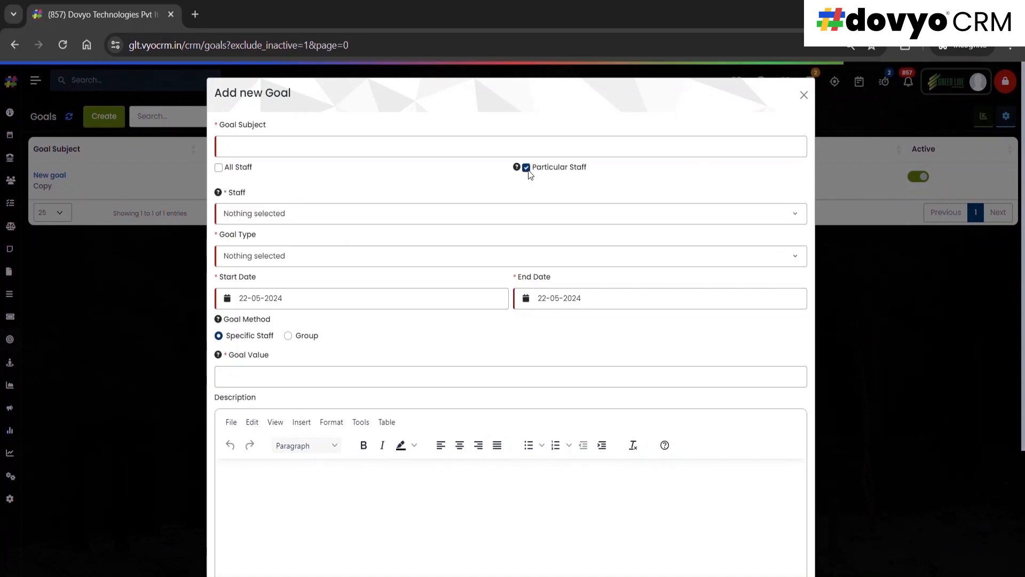
pyautogui.click(280, 214)
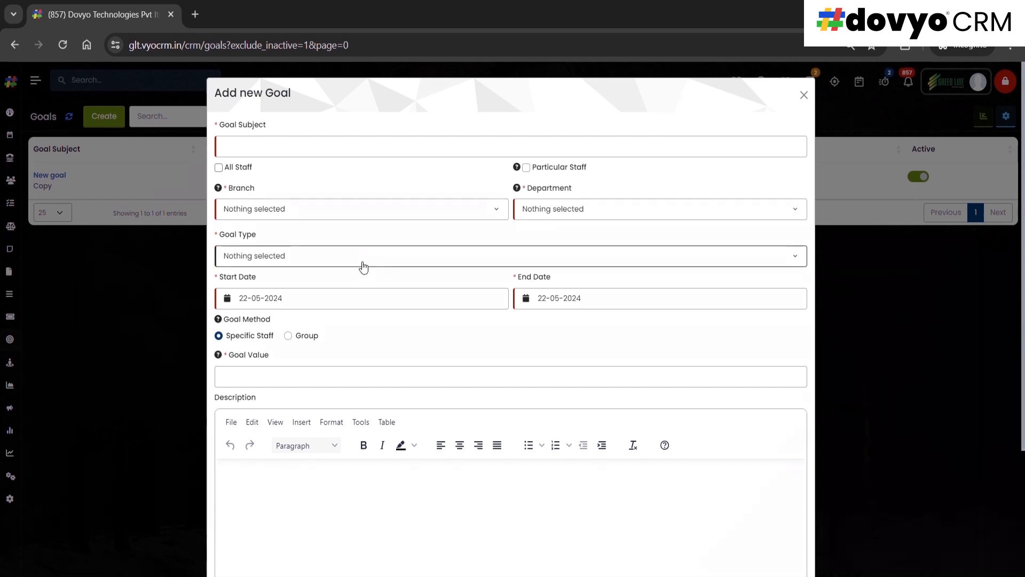
# Review the available branches and departments for assigning the goal
pyautogui.click(307, 209)
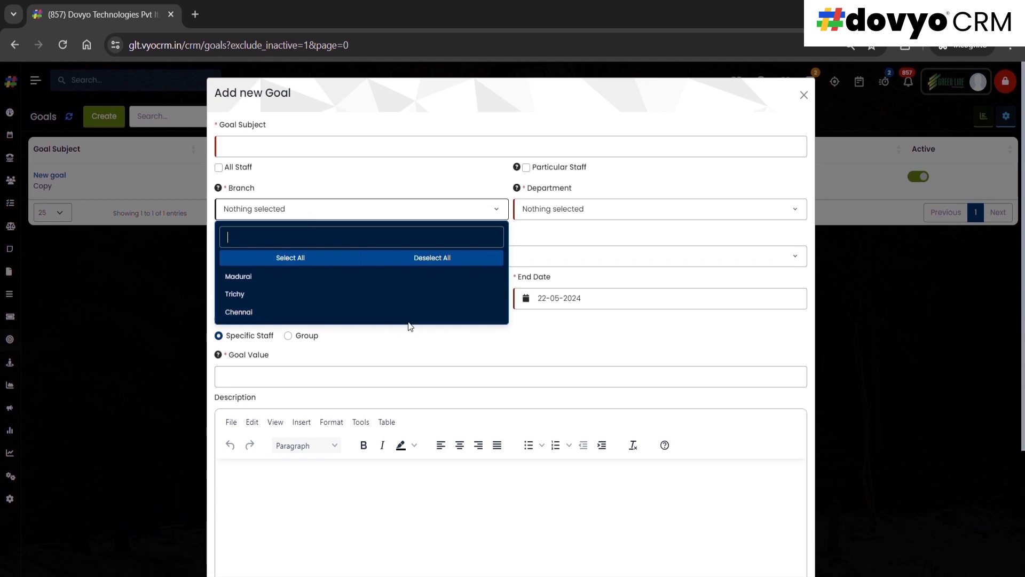
pyautogui.click(550, 237)
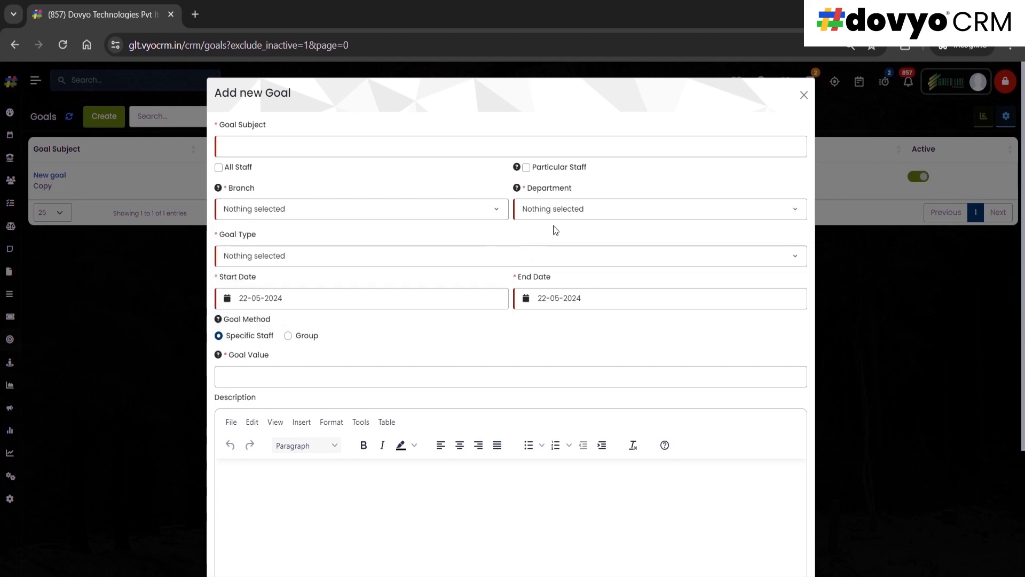
pyautogui.click(593, 213)
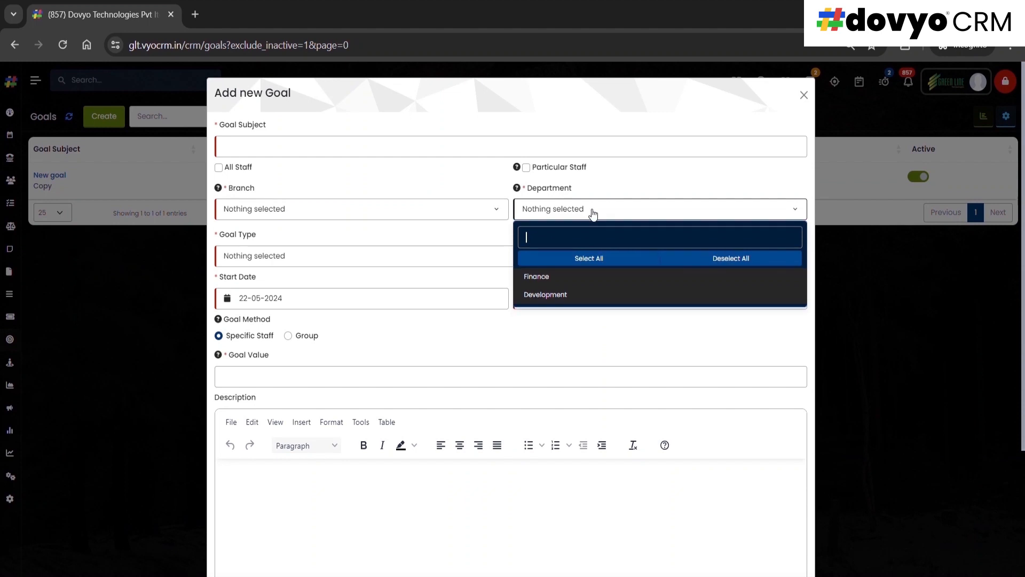
pyautogui.click(641, 174)
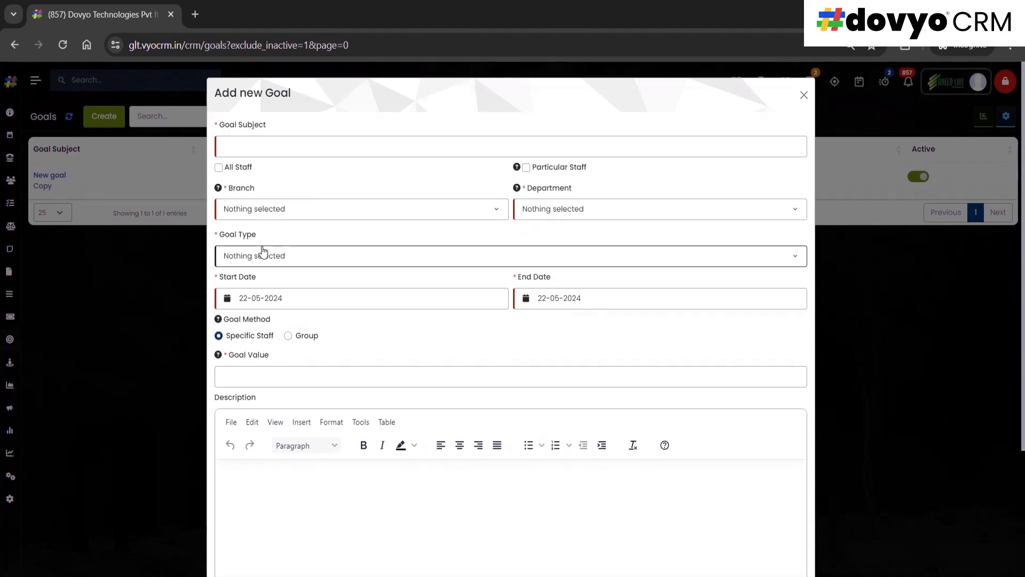
# Review the available goal types and the start and end date choices without changing them
pyautogui.click(305, 264)
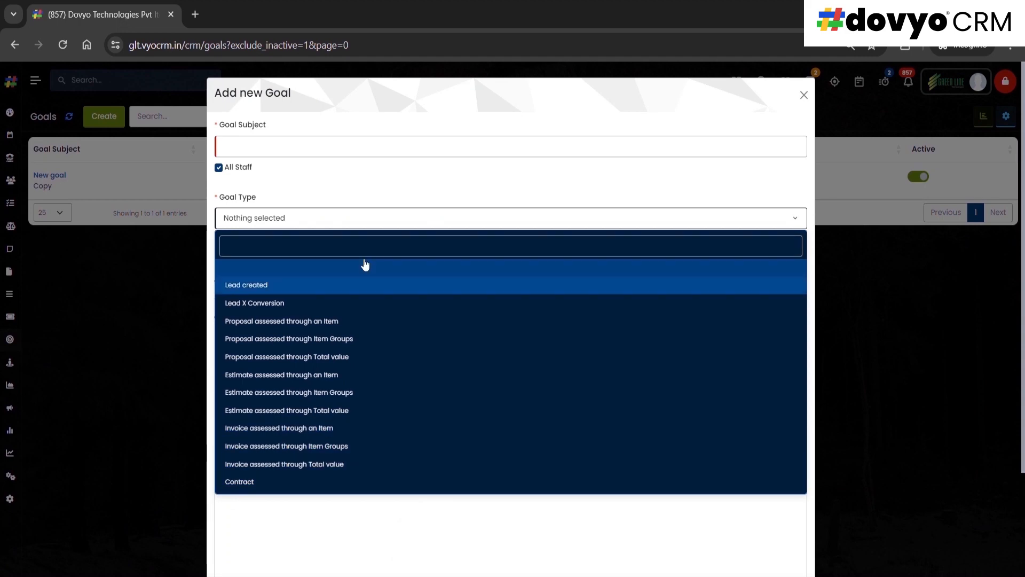
pyautogui.click(386, 215)
pyautogui.click(271, 262)
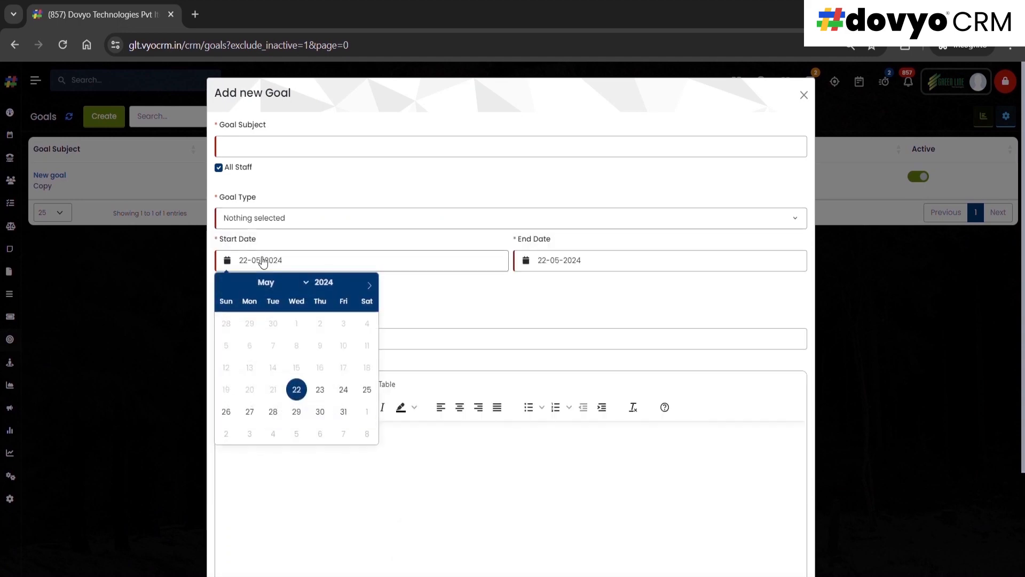
pyautogui.click(558, 260)
pyautogui.click(473, 296)
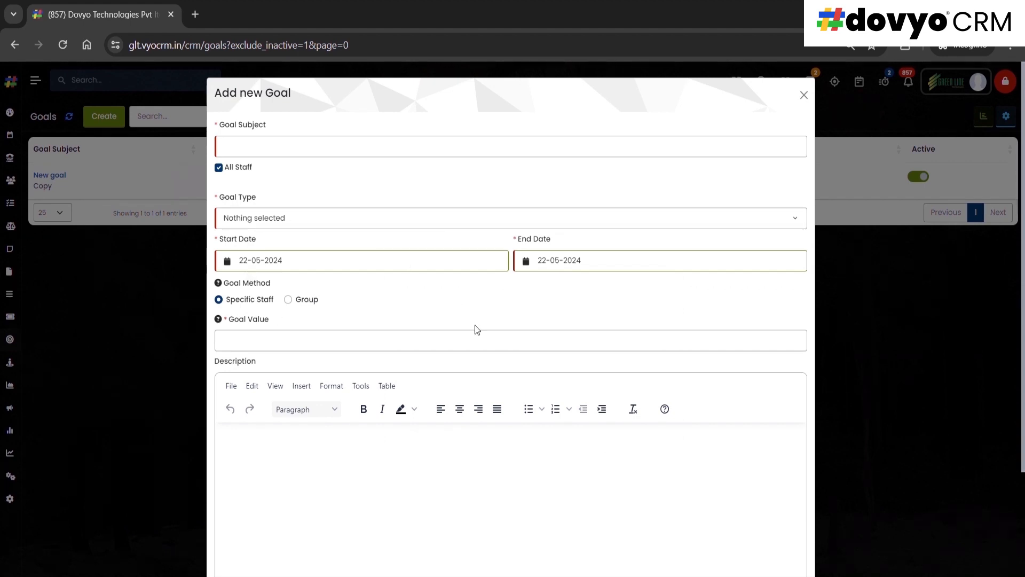
# Set the goal type to Lead created and assign the goal to five particular staff members instead of all staff
pyautogui.click(219, 167)
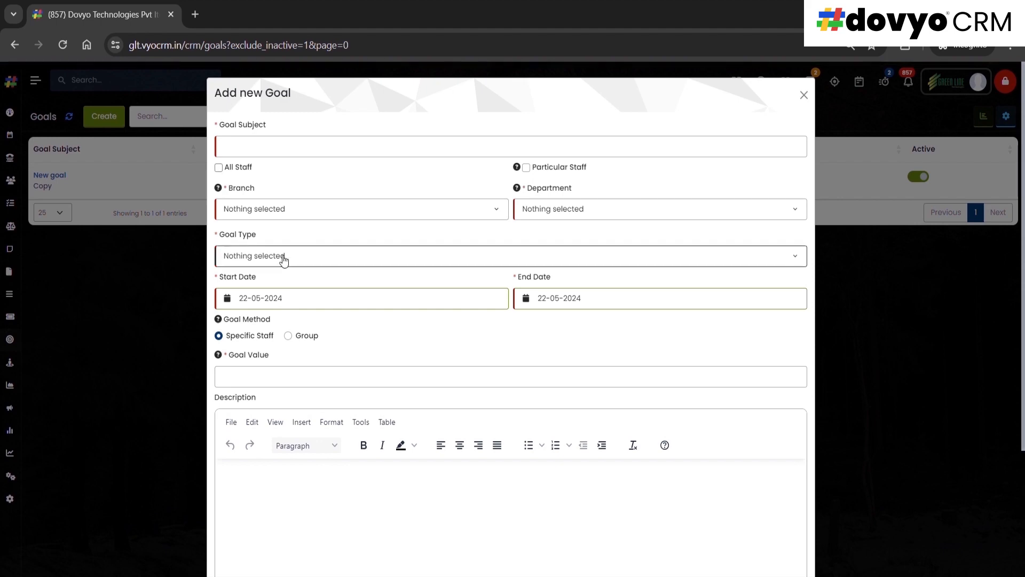
pyautogui.click(285, 257)
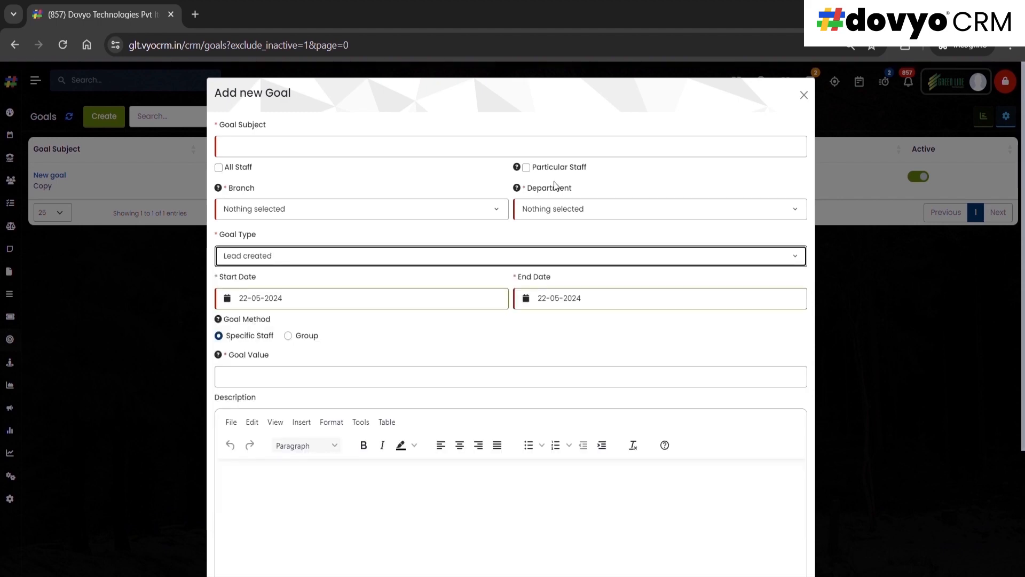
pyautogui.click(528, 166)
pyautogui.click(526, 167)
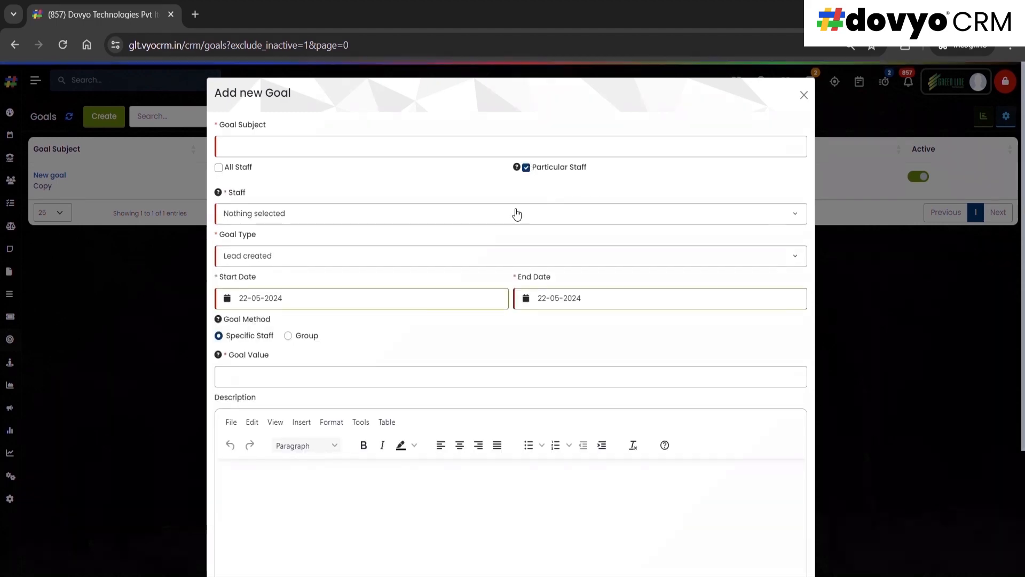
pyautogui.click(425, 212)
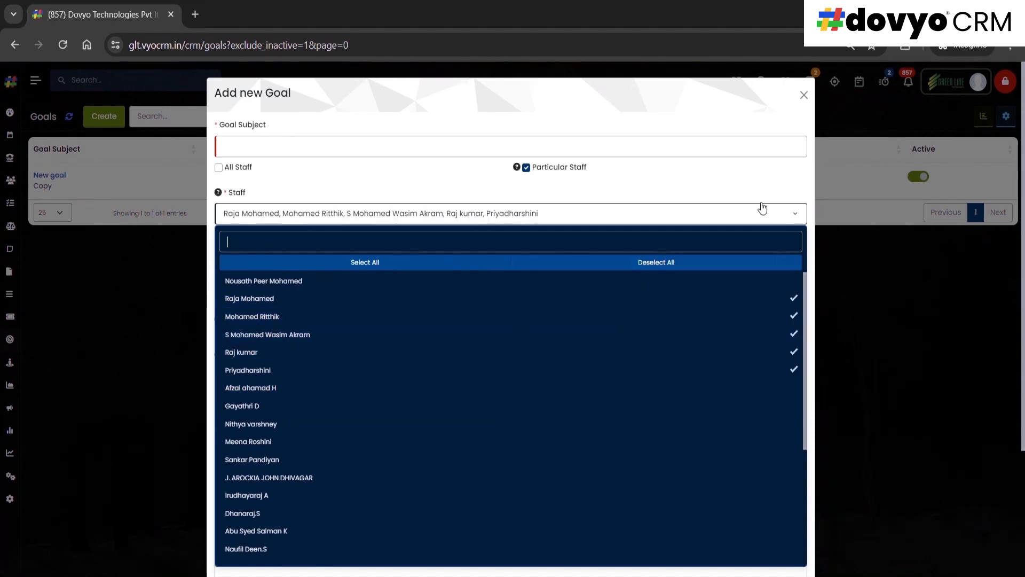
pyautogui.click(761, 207)
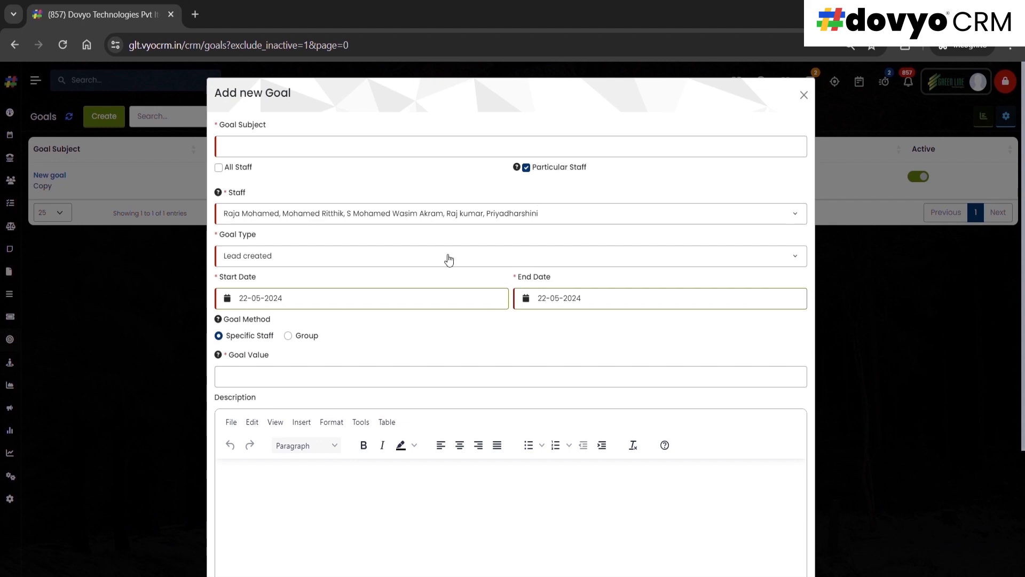
# Enter a goal value of 50, switch the goal method to Group and check the start date calendar
pyautogui.click(291, 379)
pyautogui.write('50')
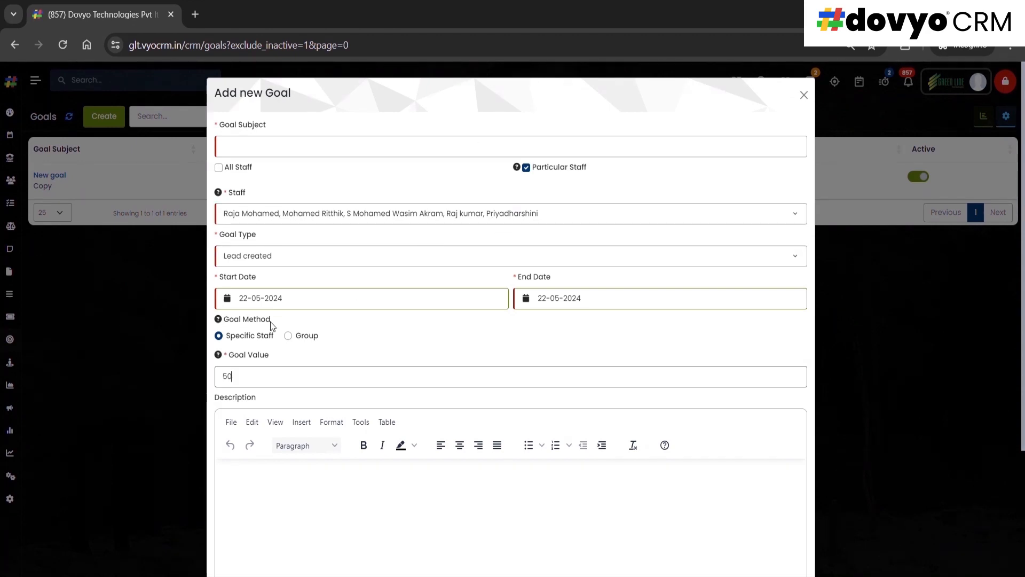
pyautogui.click(291, 338)
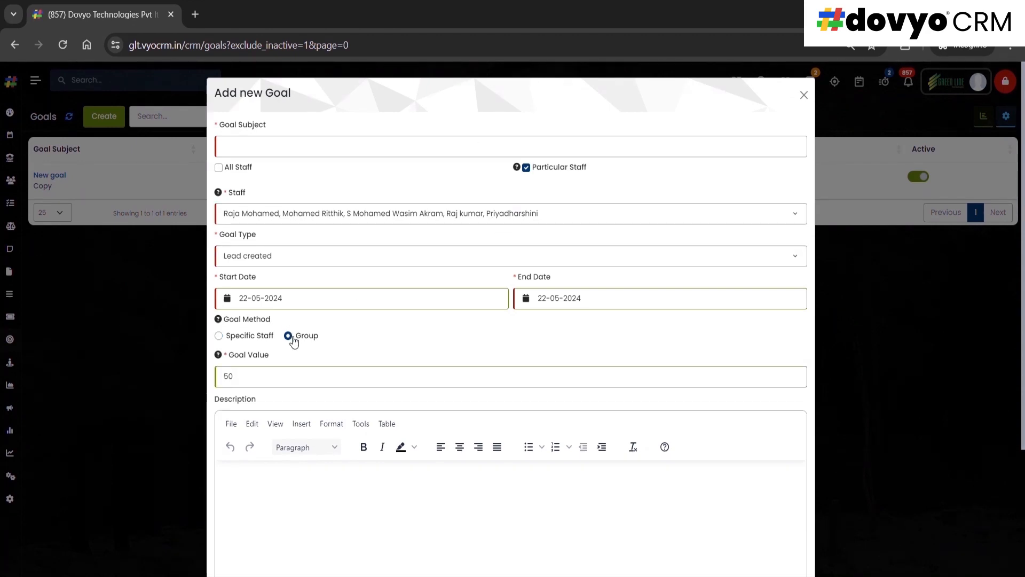
pyautogui.click(486, 305)
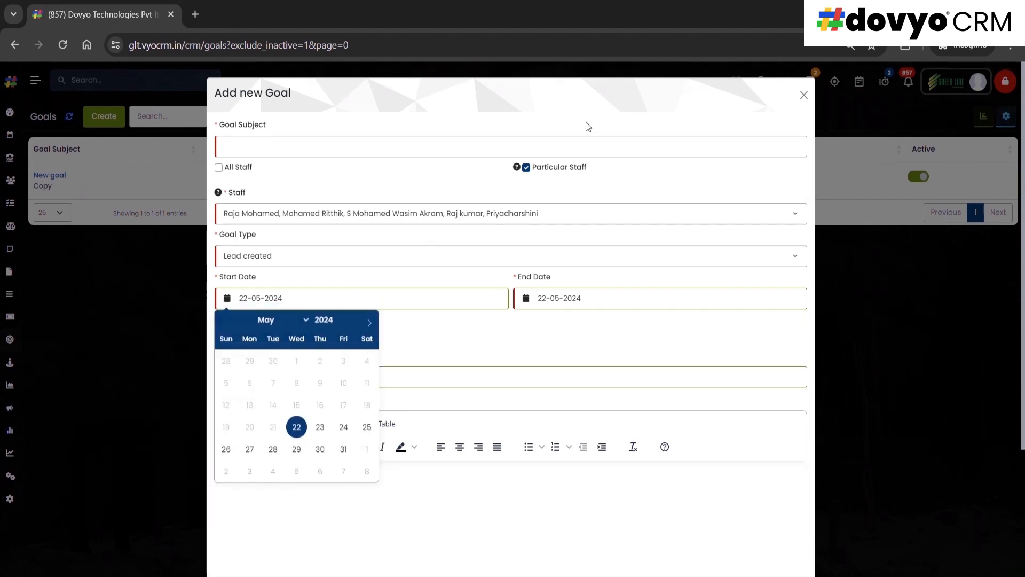
pyautogui.click(473, 326)
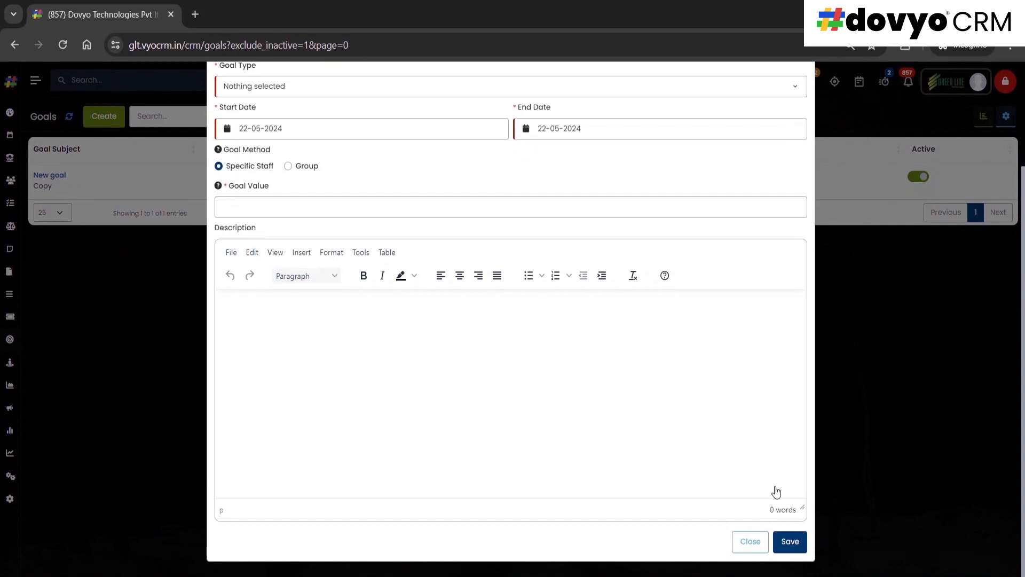
# Close the new goal form without saving and deactivate the existing goal in the list
pyautogui.click(952, 251)
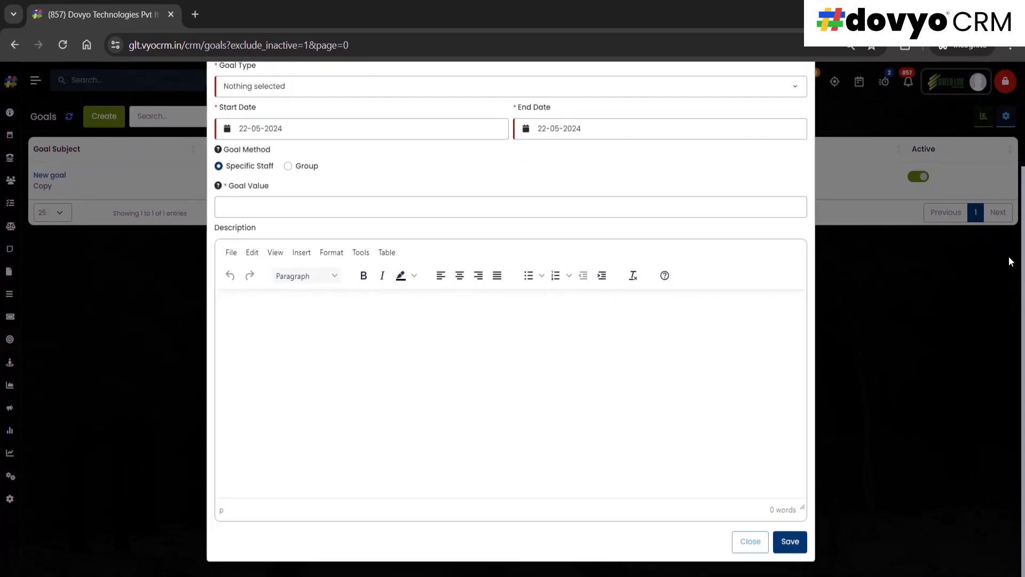
pyautogui.click(811, 94)
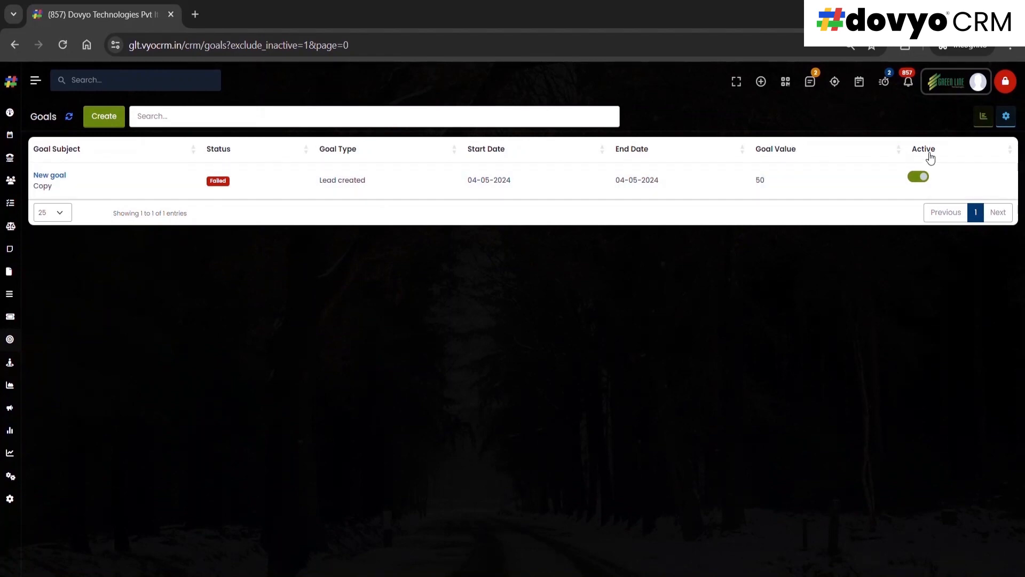
pyautogui.click(918, 177)
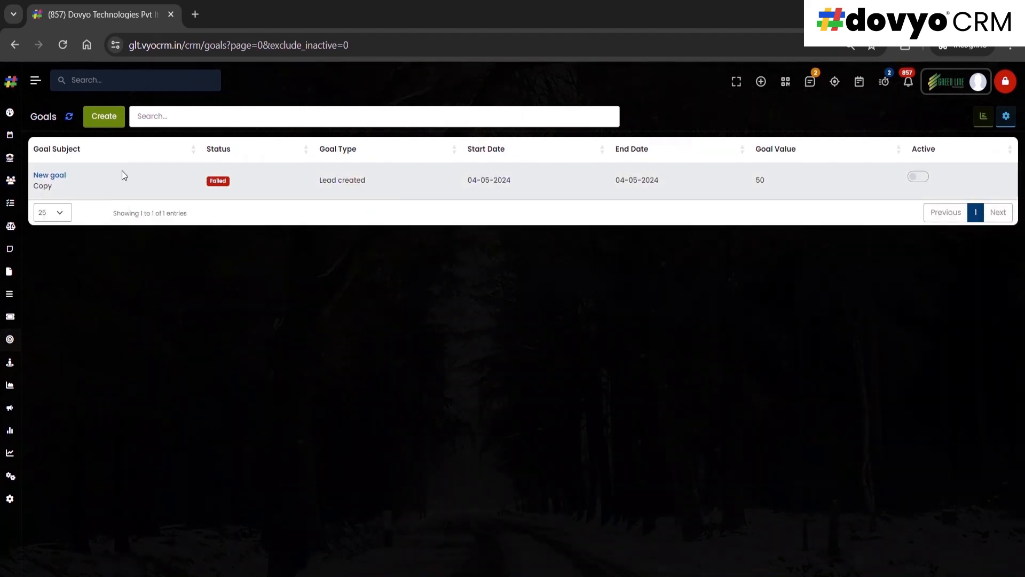
# Open the existing goal's details and review its subject, type, allotted staff, value and goal method
pyautogui.click(58, 176)
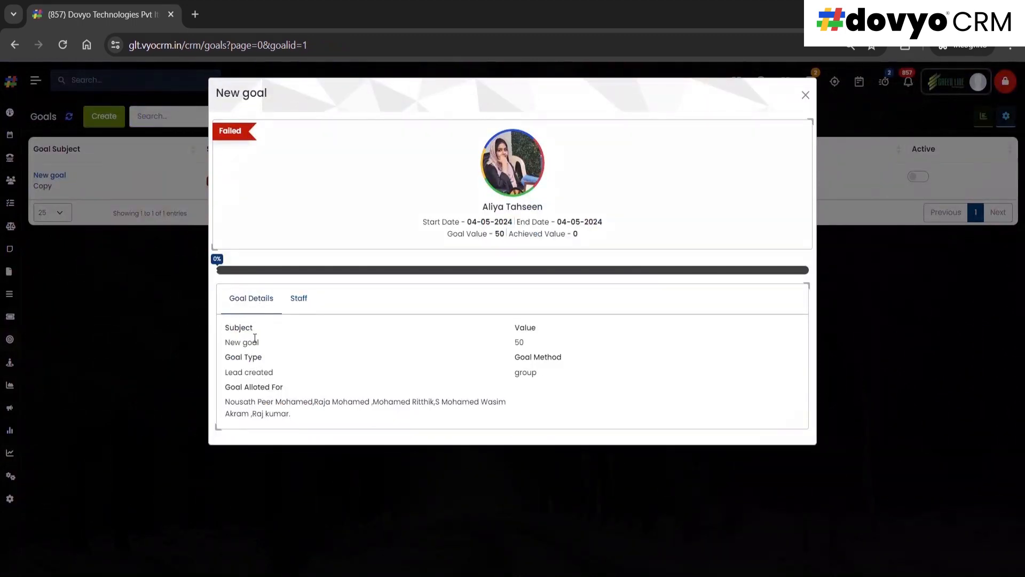
pyautogui.moveTo(286, 392); pyautogui.dragTo(239, 395)
pyautogui.moveTo(537, 332); pyautogui.dragTo(501, 332)
pyautogui.click(501, 331)
pyautogui.moveTo(554, 366); pyautogui.dragTo(530, 356)
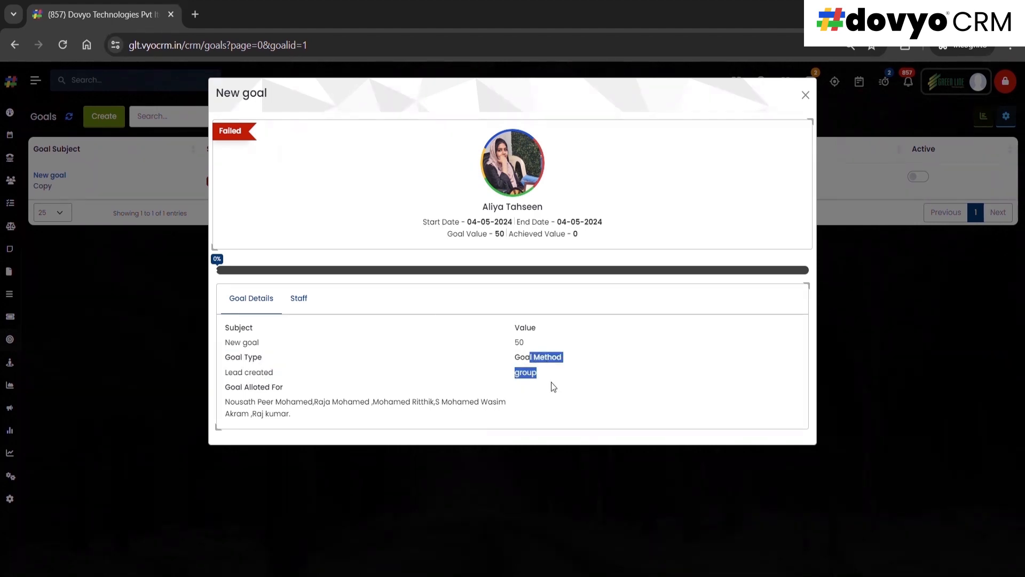
# Review the values achieved by each staff member allotted to the goal, and close its details
pyautogui.click(299, 299)
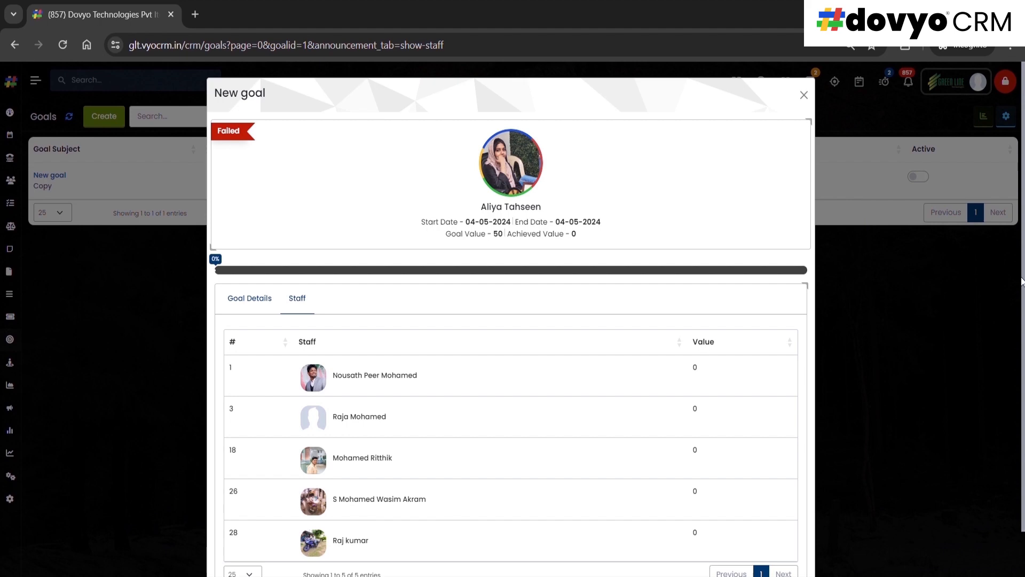
pyautogui.moveTo(1024, 282); pyautogui.dragTo(1024, 417)
pyautogui.moveTo(1023, 370)
pyautogui.mouseDown()
pyautogui.moveTo(1005, 275)
pyautogui.moveTo(1023, 374)
pyautogui.mouseUp()
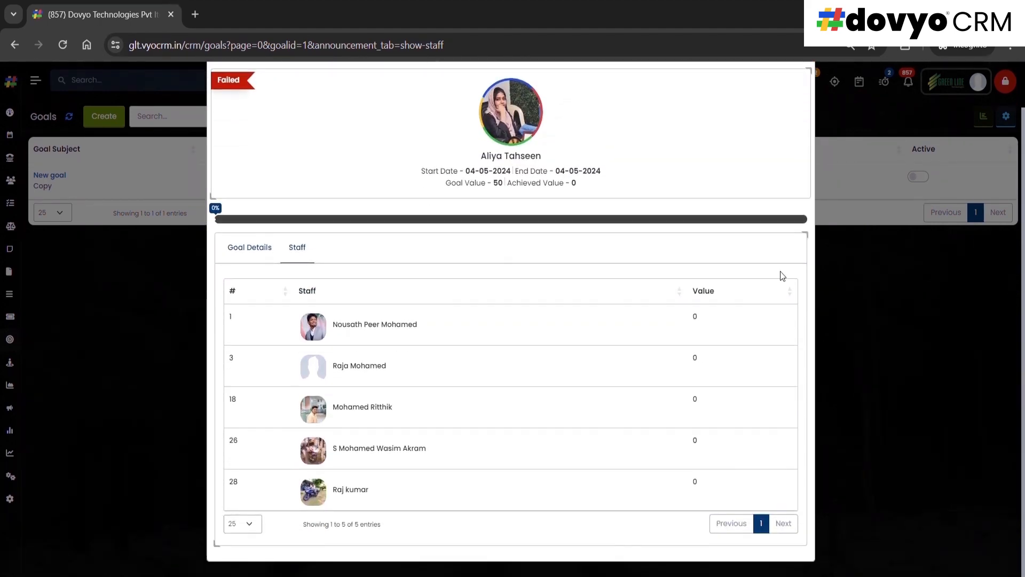
pyautogui.scroll(1, 748, 160)
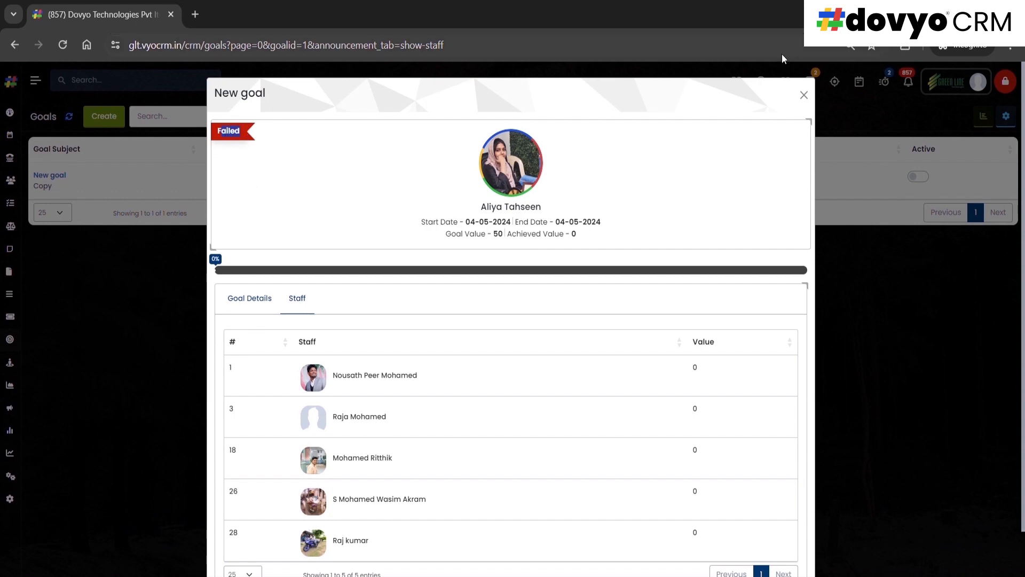
pyautogui.click(803, 95)
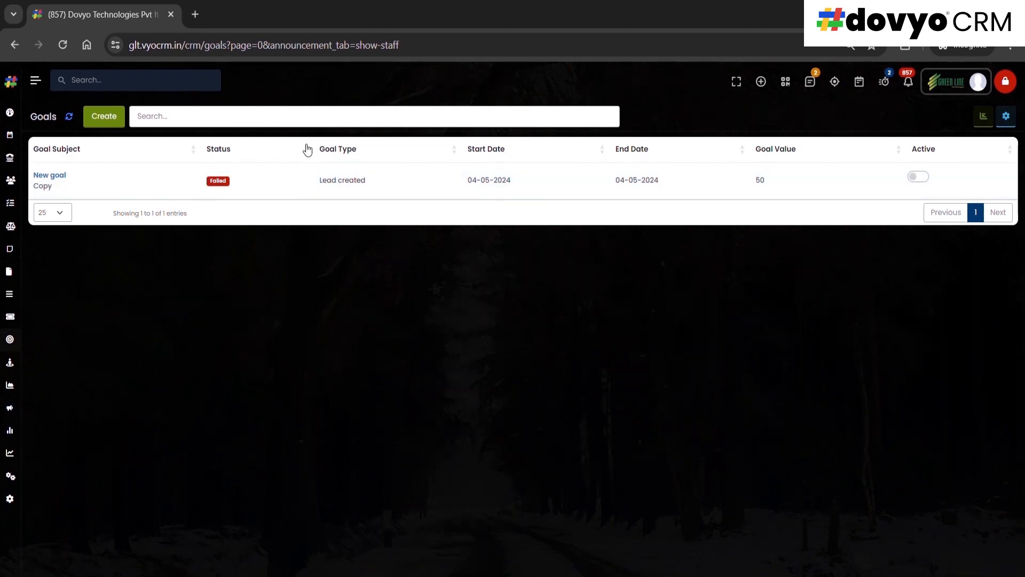
# Review the goal status filter options and set the date filter to Created with the All Time period
pyautogui.click(301, 123)
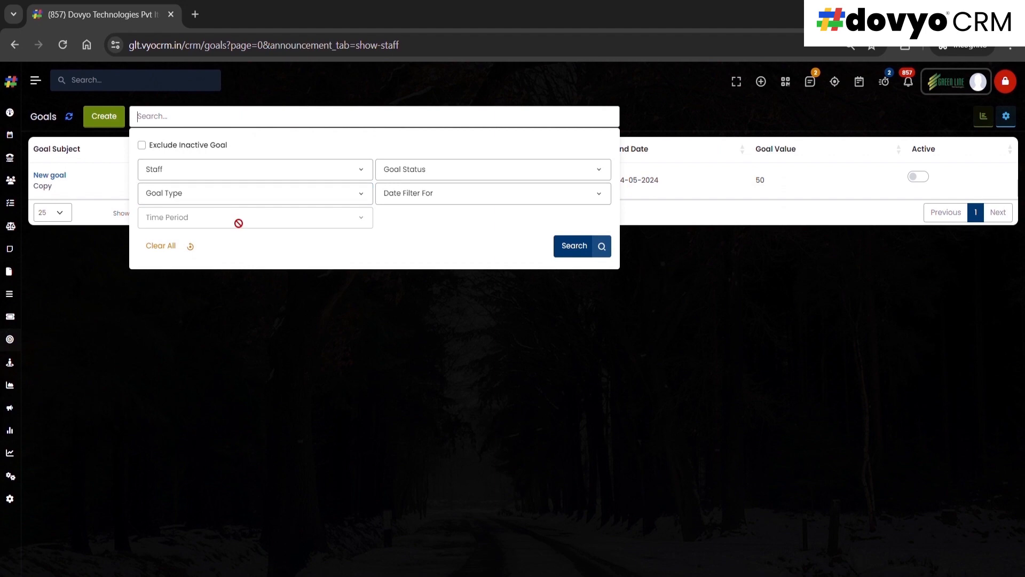
pyautogui.click(421, 174)
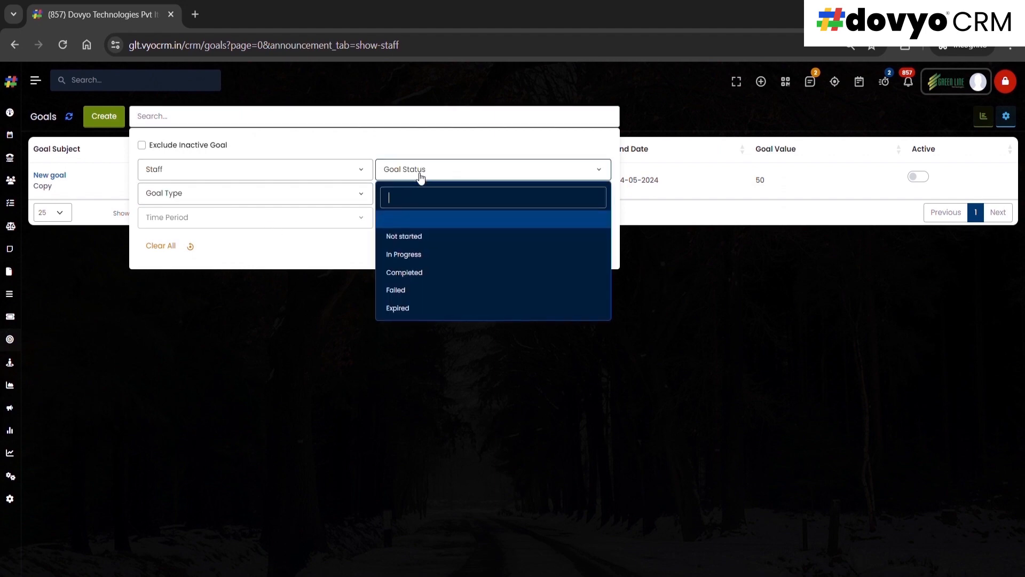
pyautogui.click(419, 194)
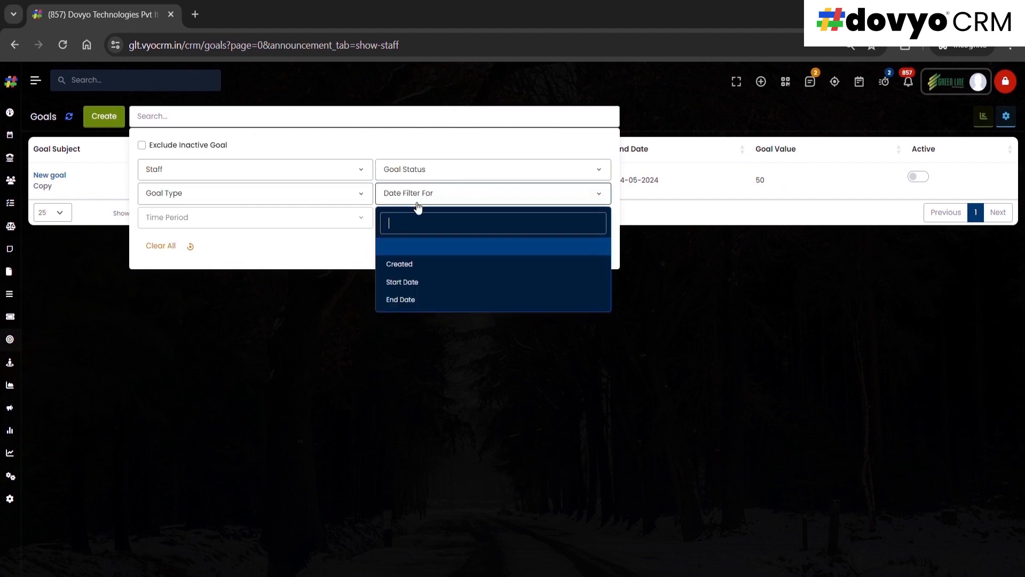
pyautogui.click(418, 264)
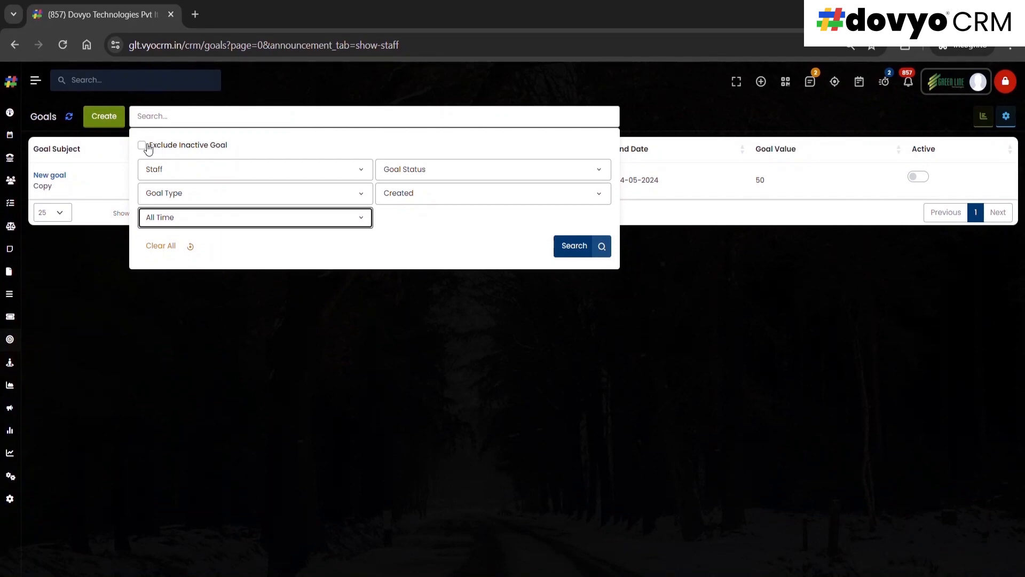